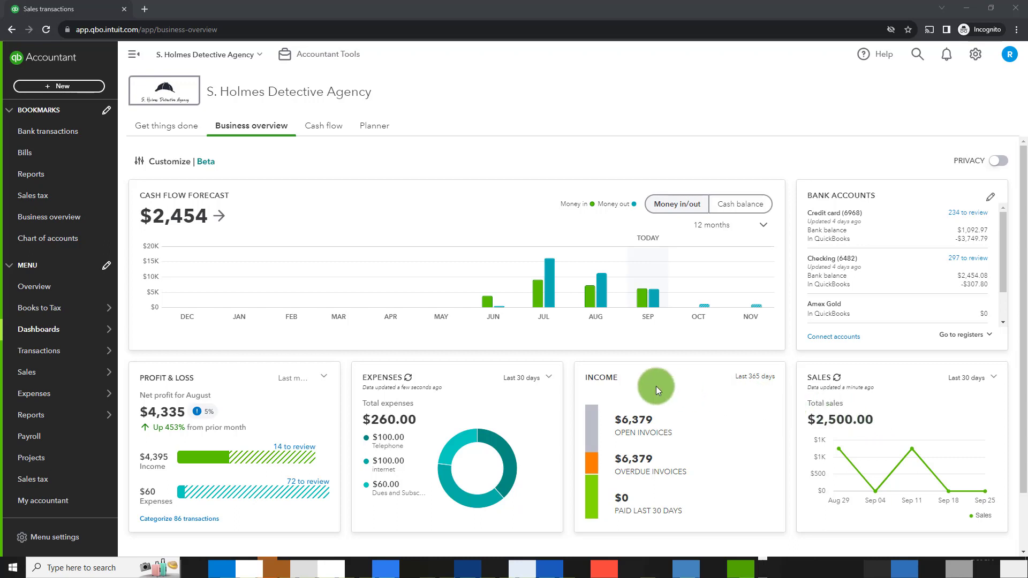
Step: Open the All sales transactions list, glancing at the + New menu before closing it
{"action": "mouse_move", "coordinate": [22, 378]}
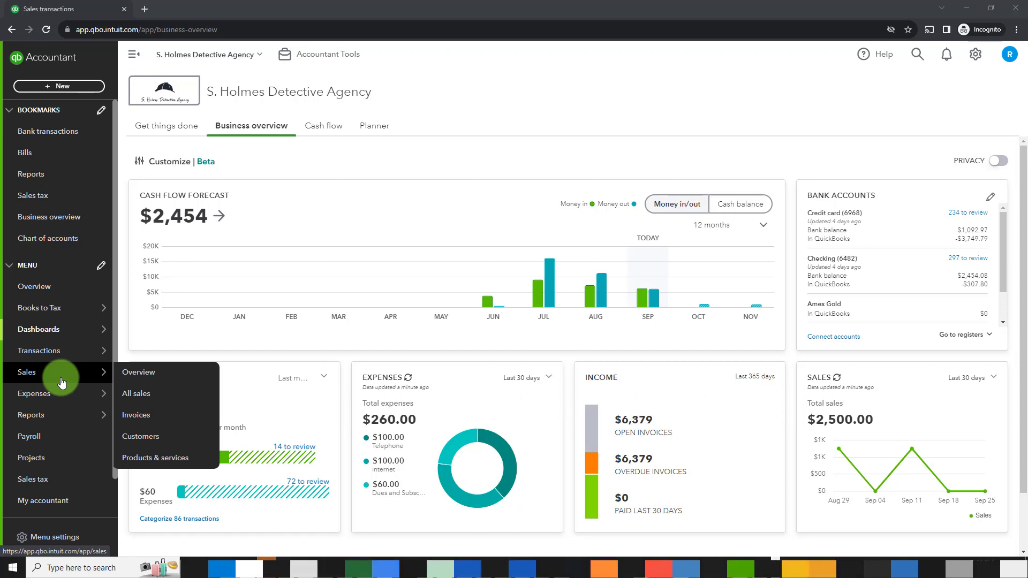
{"action": "left_click", "coordinate": [155, 395]}
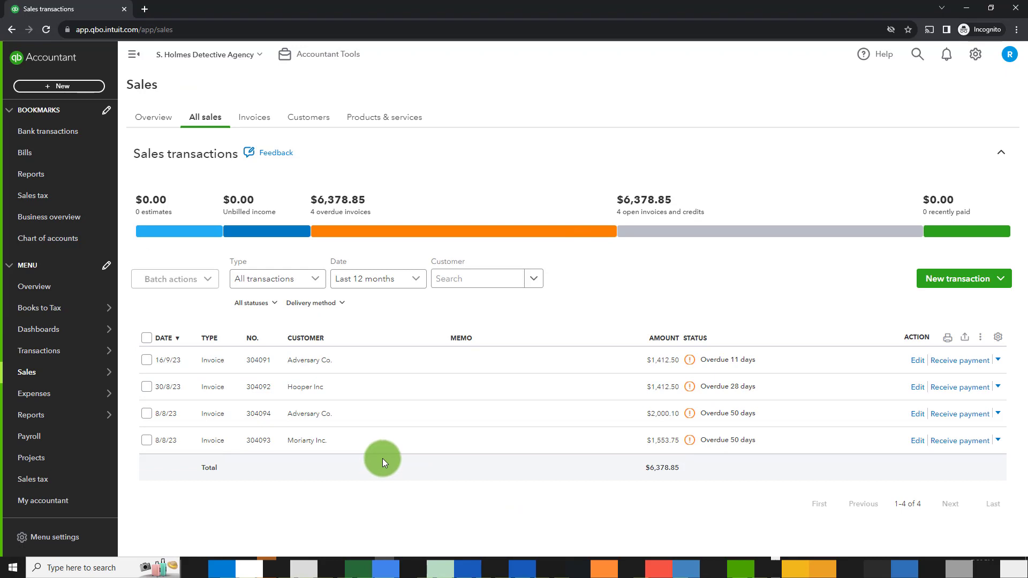
{"action": "left_click", "coordinate": [61, 87]}
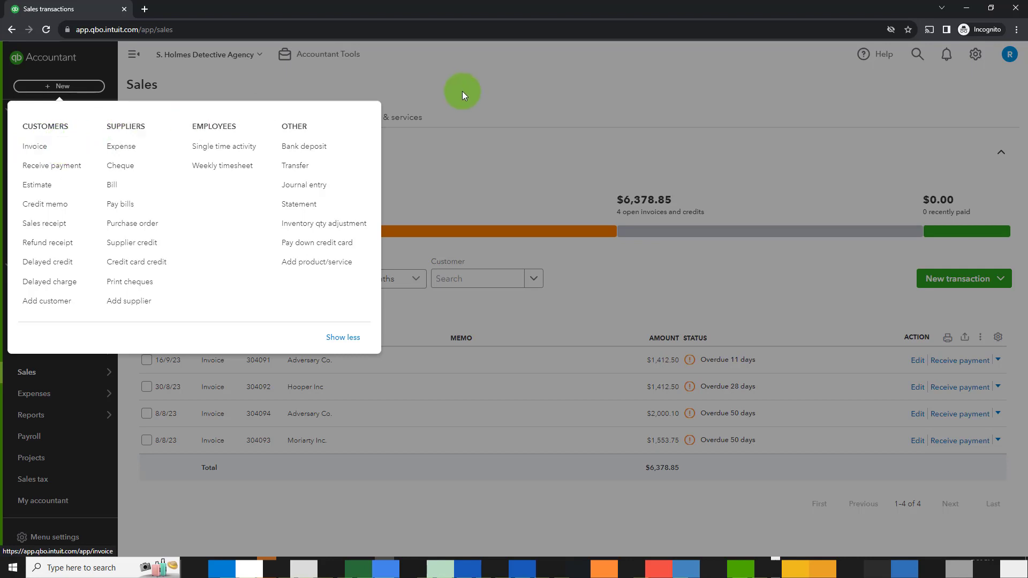
{"action": "left_click", "coordinate": [487, 85]}
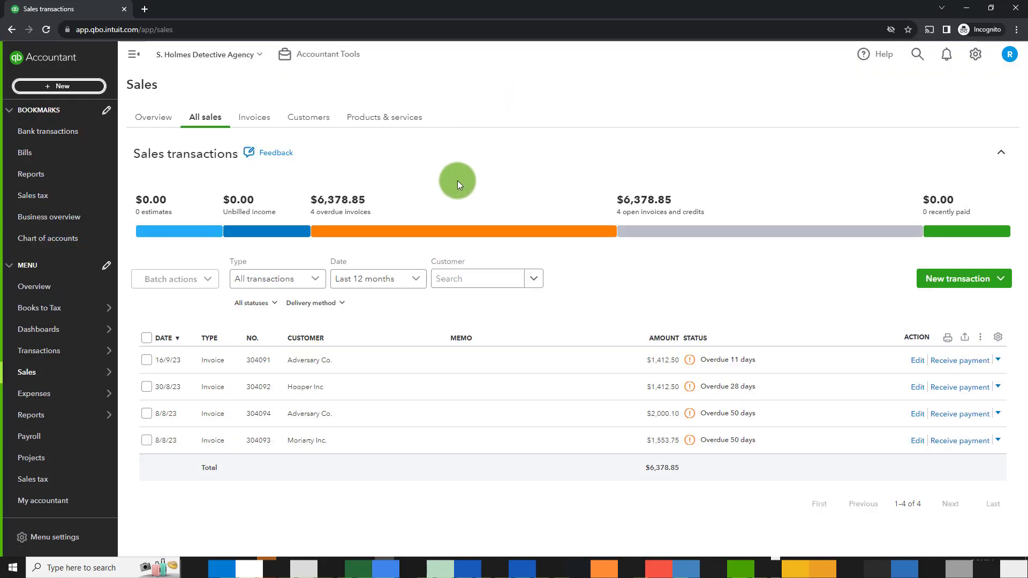
Step: Open Adversary Co. invoice 304091 in the full invoice editor
{"action": "left_click", "coordinate": [320, 366]}
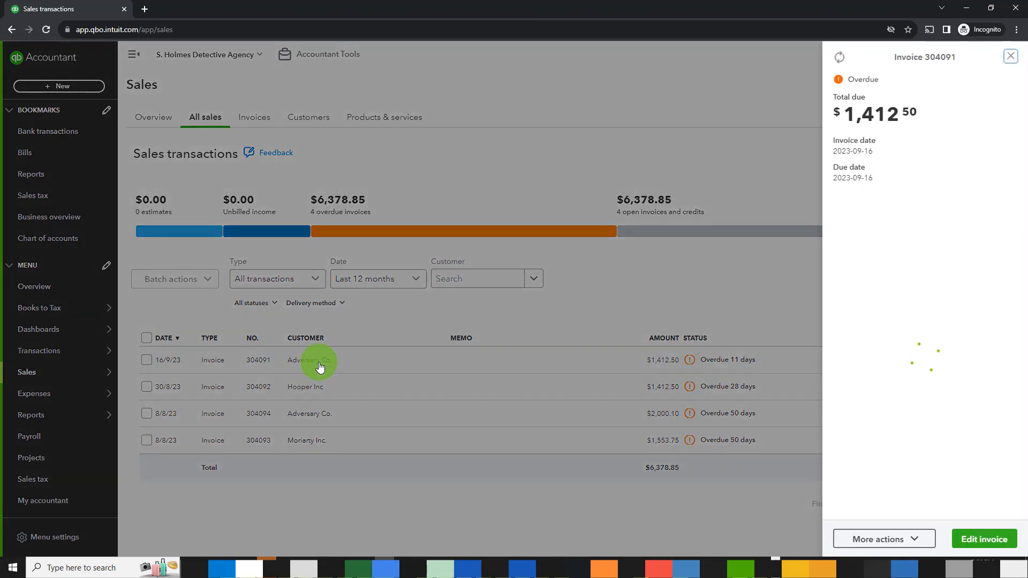
{"action": "left_click", "coordinate": [883, 539]}
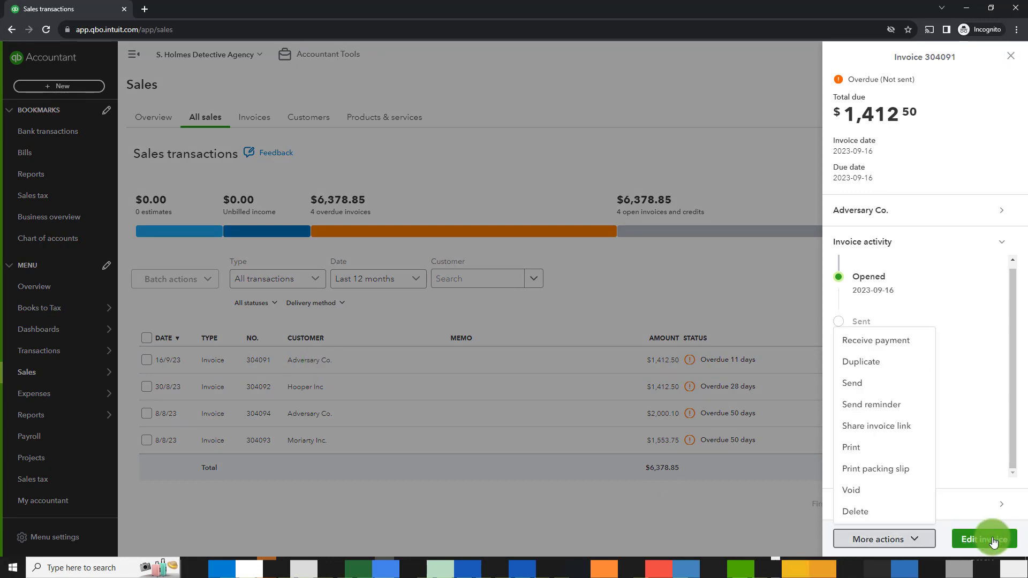
{"action": "left_click", "coordinate": [984, 539]}
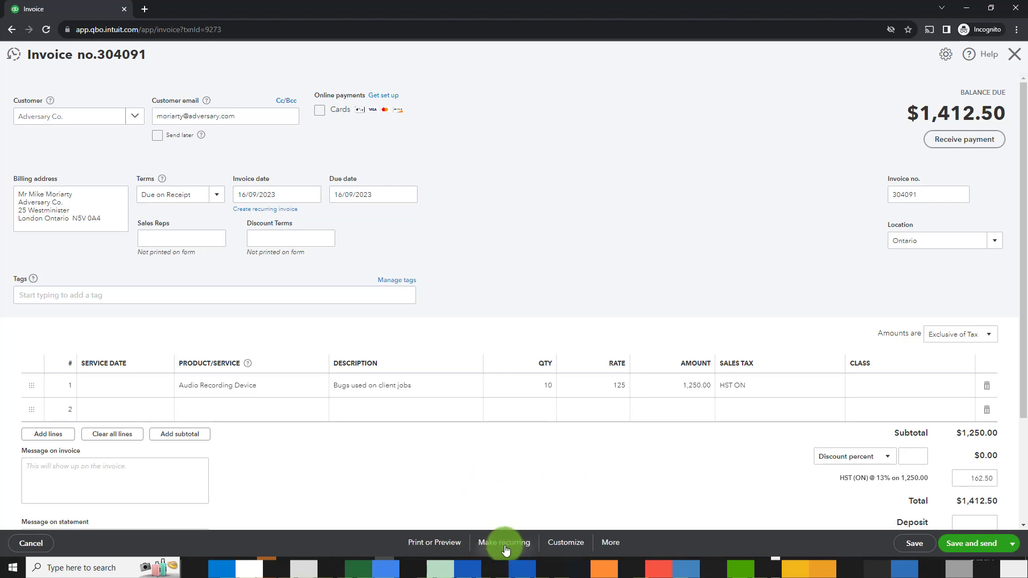
Step: Check the More options on invoice 304091 without choosing one, then make it recurring
{"action": "left_click", "coordinate": [609, 544]}
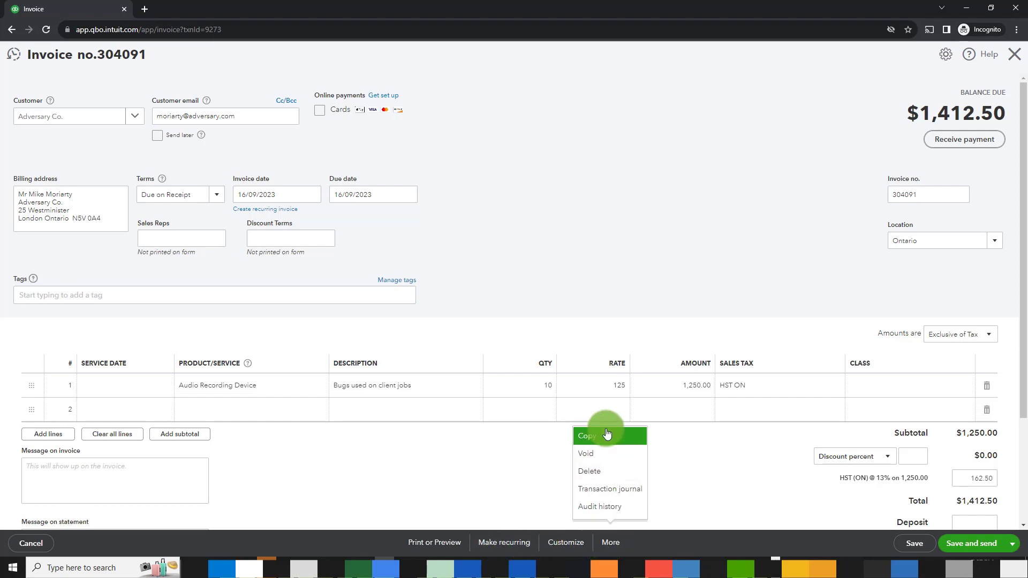
{"action": "left_click", "coordinate": [479, 461]}
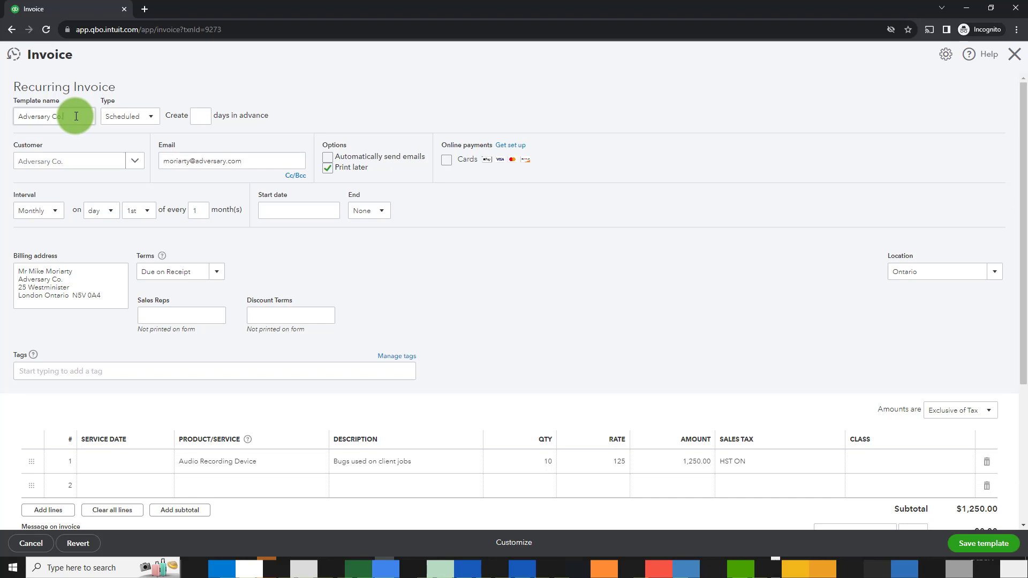
Step: Rename the recurring template to 'Adversary Co. Bugs' and keep its type as Scheduled
{"action": "left_click", "coordinate": [76, 116]}
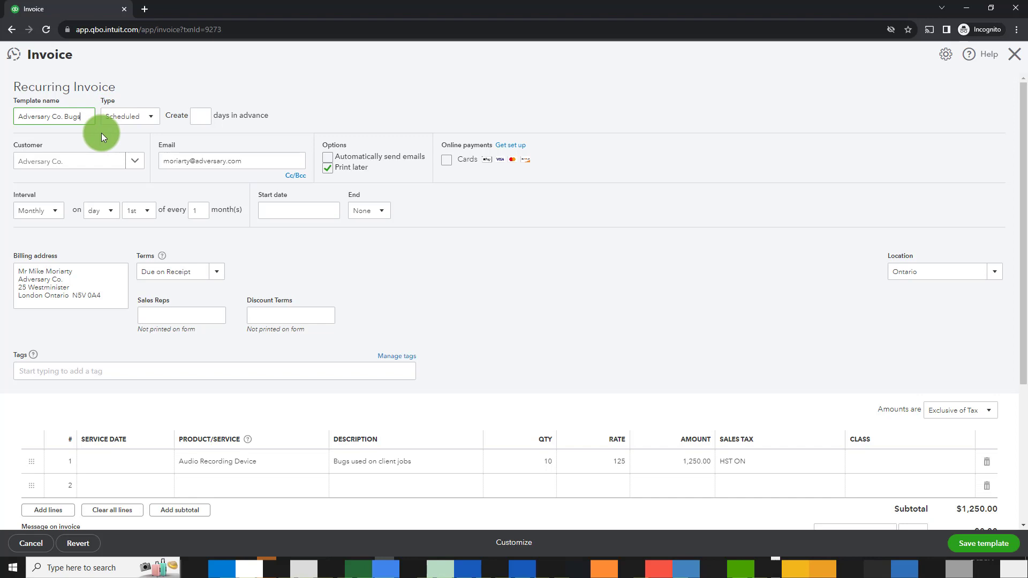
{"action": "left_click", "coordinate": [154, 118]}
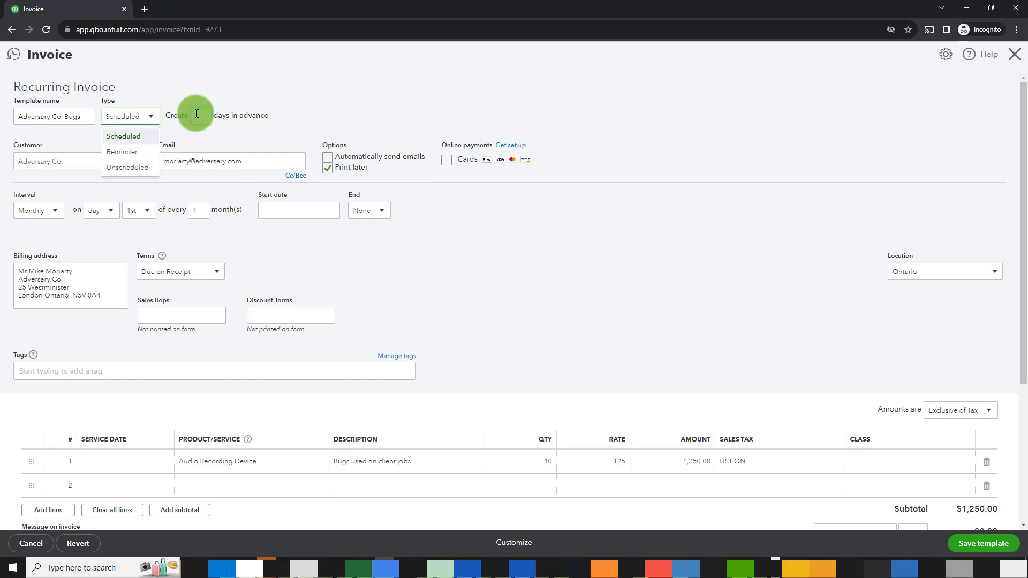
{"action": "left_click", "coordinate": [211, 126]}
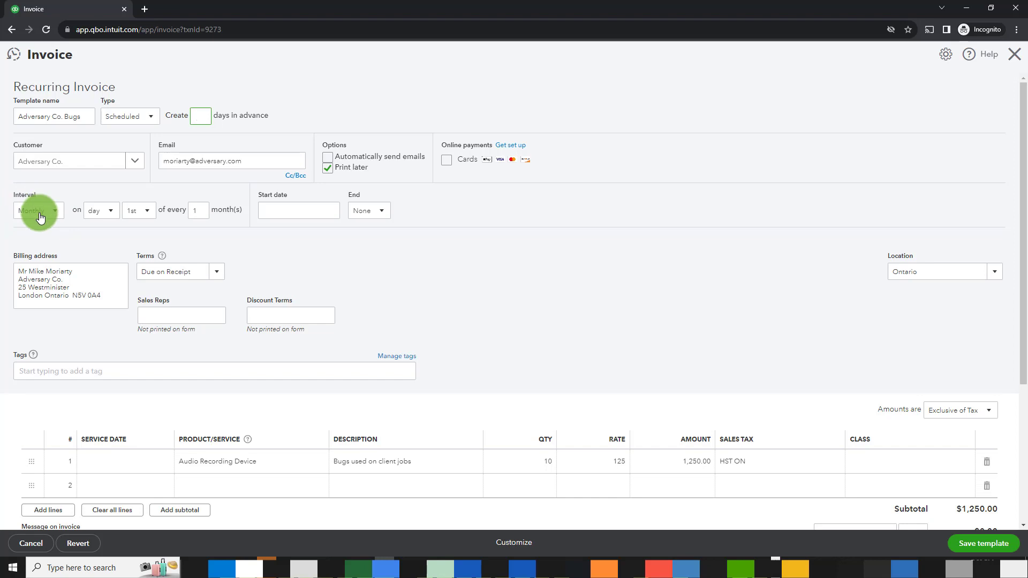
Step: Set the monthly schedule to recur on the last day of each month
{"action": "left_click", "coordinate": [104, 216]}
{"action": "left_click", "coordinate": [104, 214]}
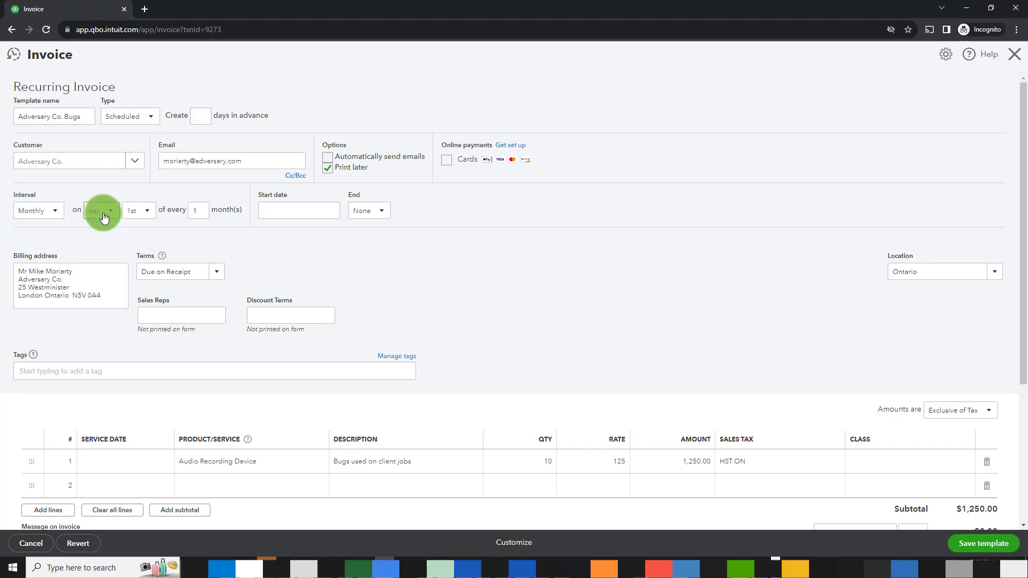
{"action": "left_click", "coordinate": [144, 212]}
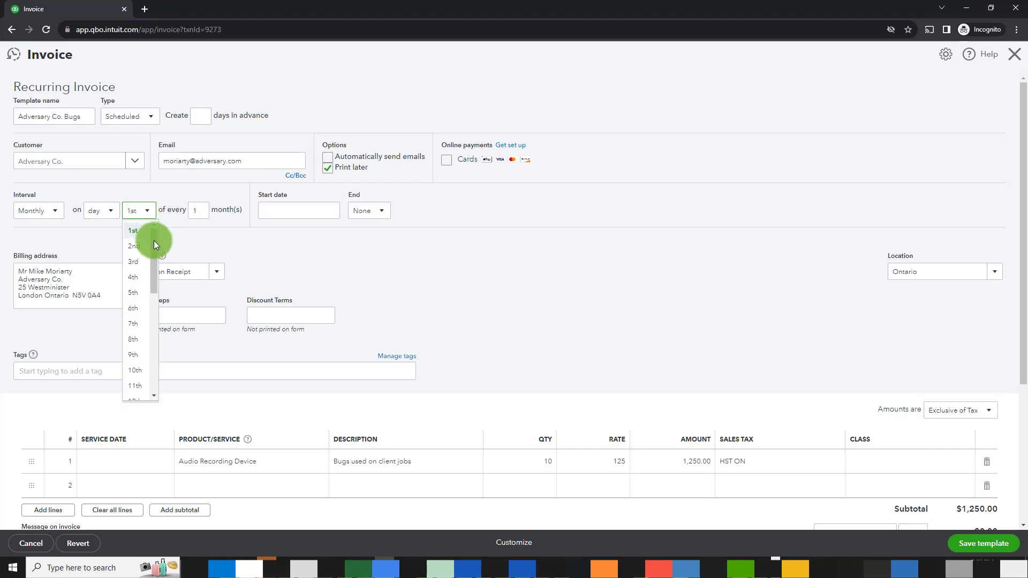
{"action": "left_click_drag", "start_coordinate": [153, 241], "coordinate": [149, 386]}
{"action": "left_click", "coordinate": [136, 393]}
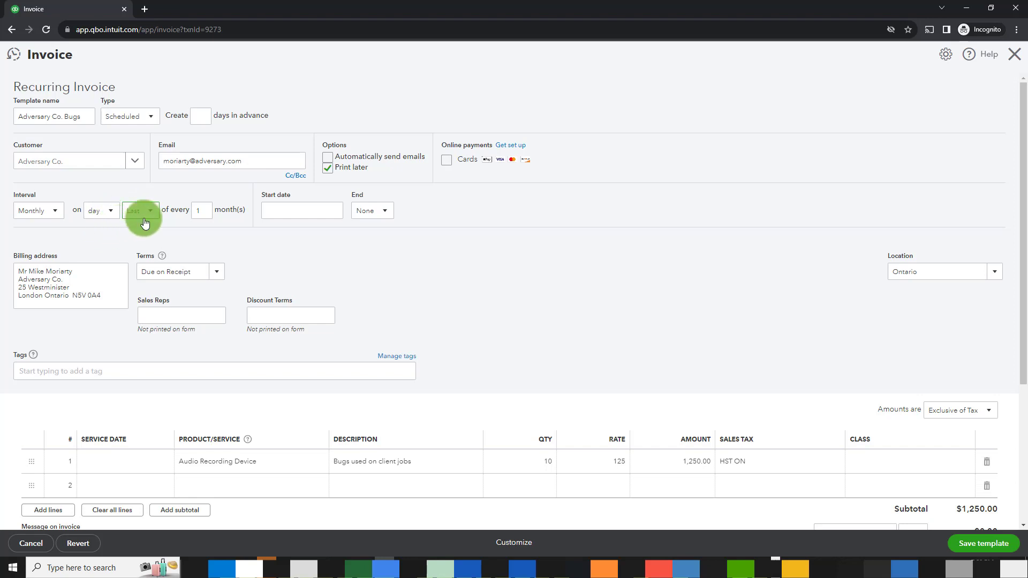
{"action": "left_click", "coordinate": [200, 212]}
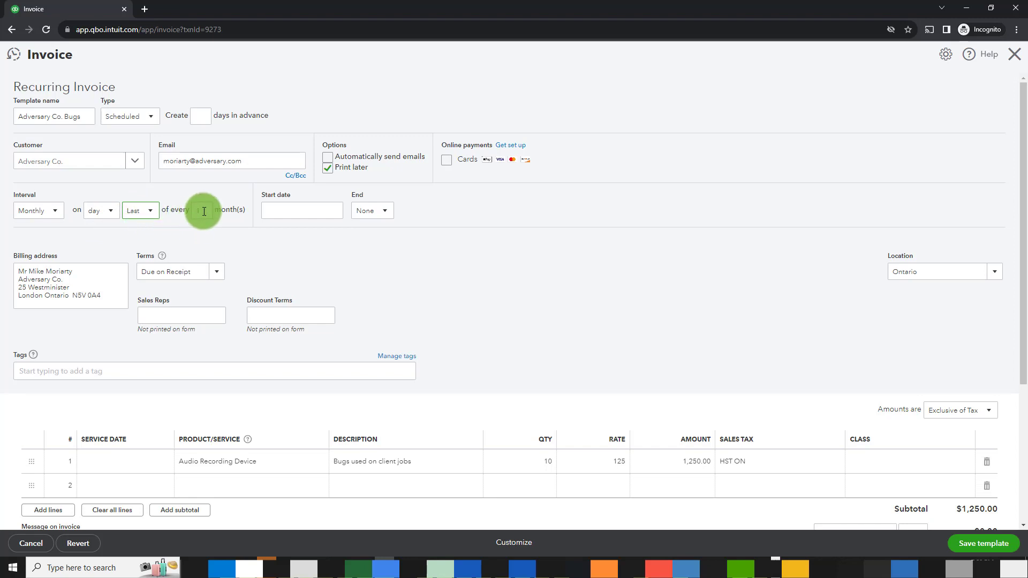
{"action": "left_click", "coordinate": [42, 211]}
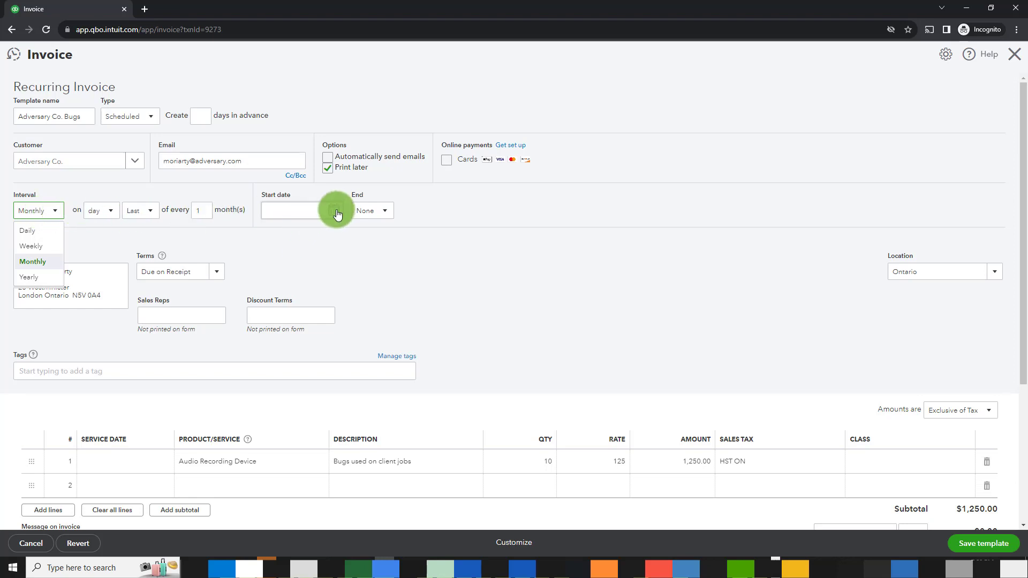
Step: Set the start date to 30/09/2023 and end the schedule by 01/12/2023
{"action": "left_click", "coordinate": [336, 210]}
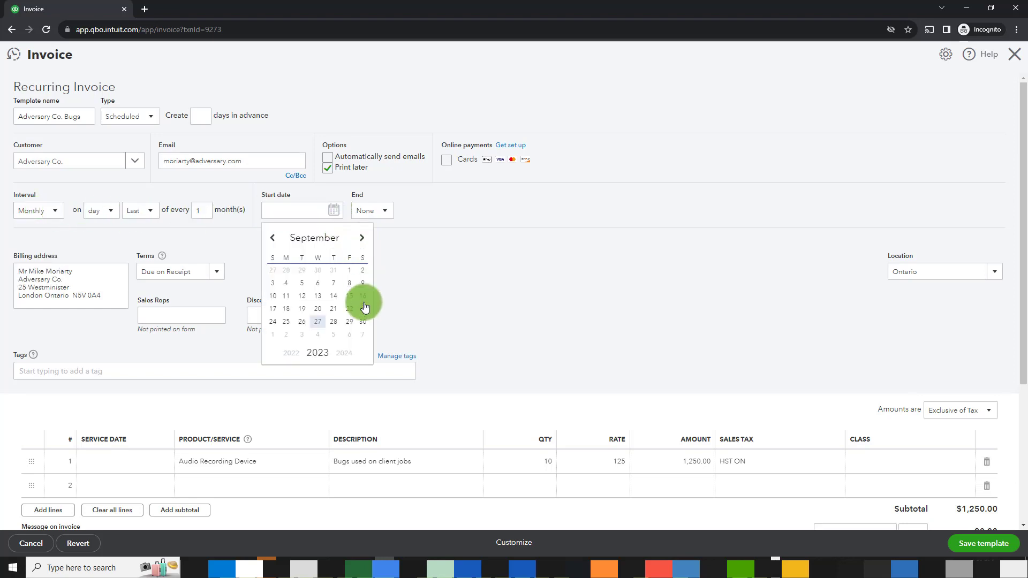
{"action": "left_click", "coordinate": [362, 322]}
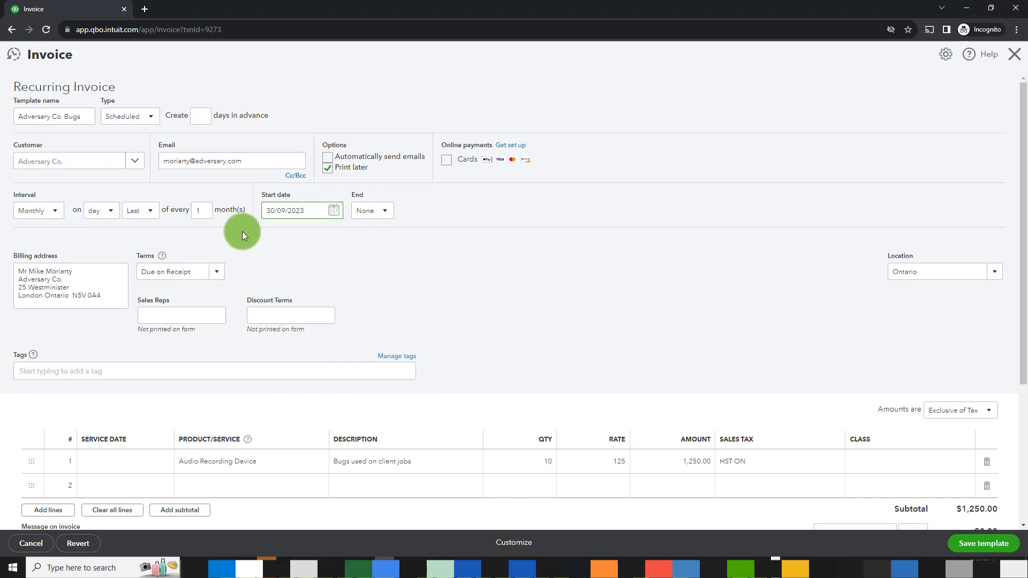
{"action": "left_click", "coordinate": [382, 215]}
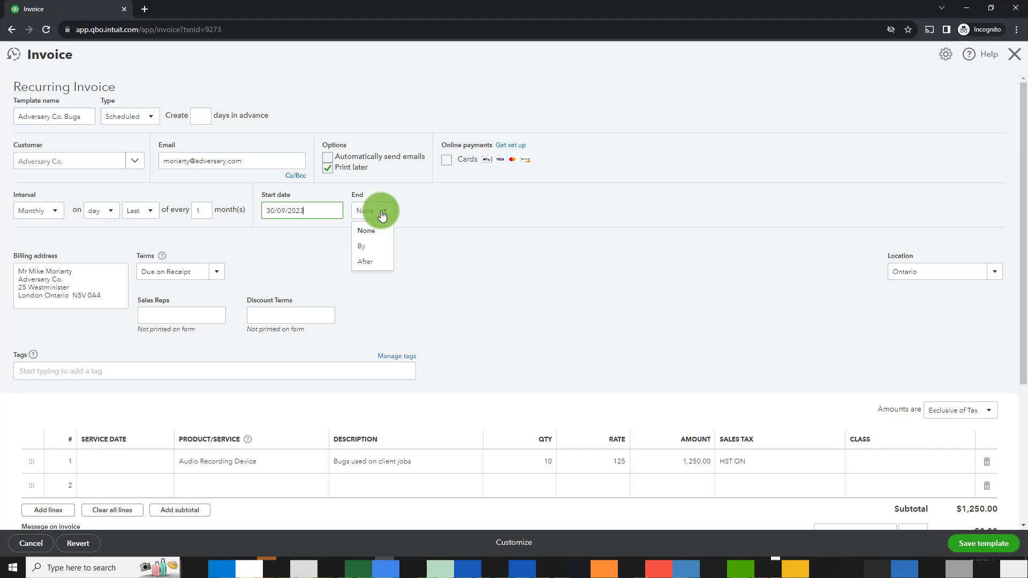
{"action": "left_click", "coordinate": [373, 247]}
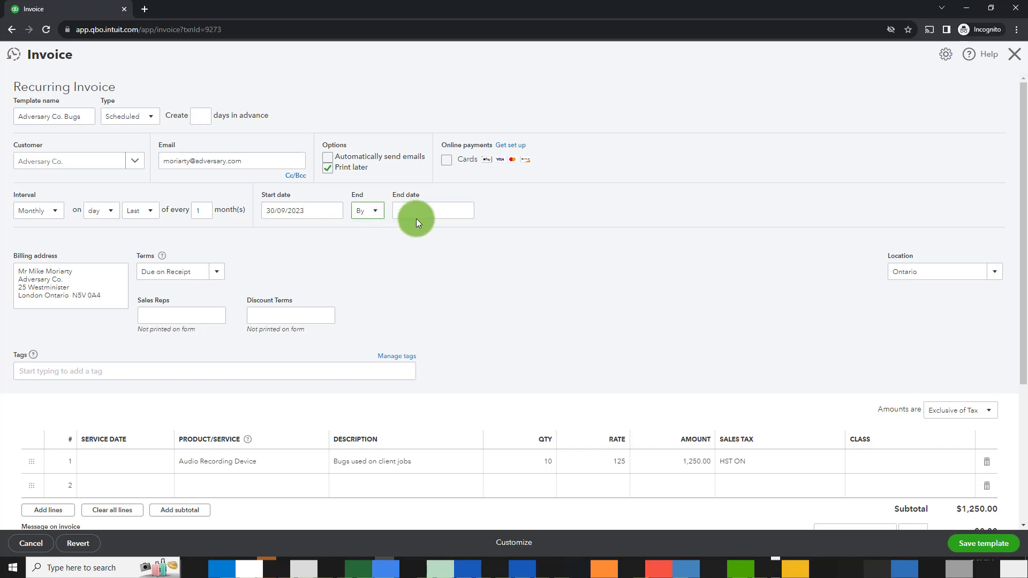
{"action": "left_click", "coordinate": [463, 210]}
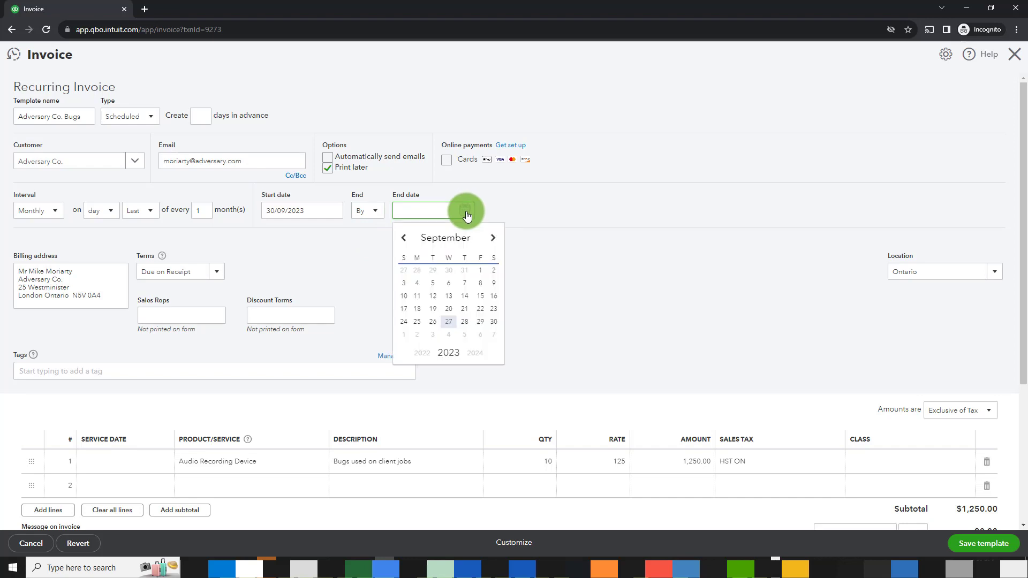
{"action": "left_click", "coordinate": [494, 238]}
{"action": "left_click", "coordinate": [495, 239]}
{"action": "left_click", "coordinate": [494, 239]}
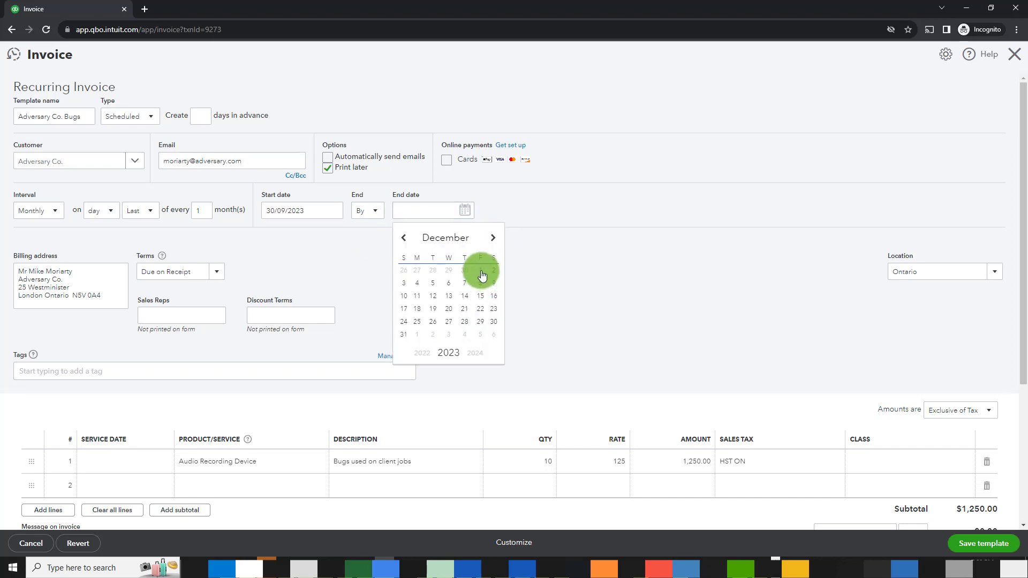
{"action": "left_click", "coordinate": [481, 269]}
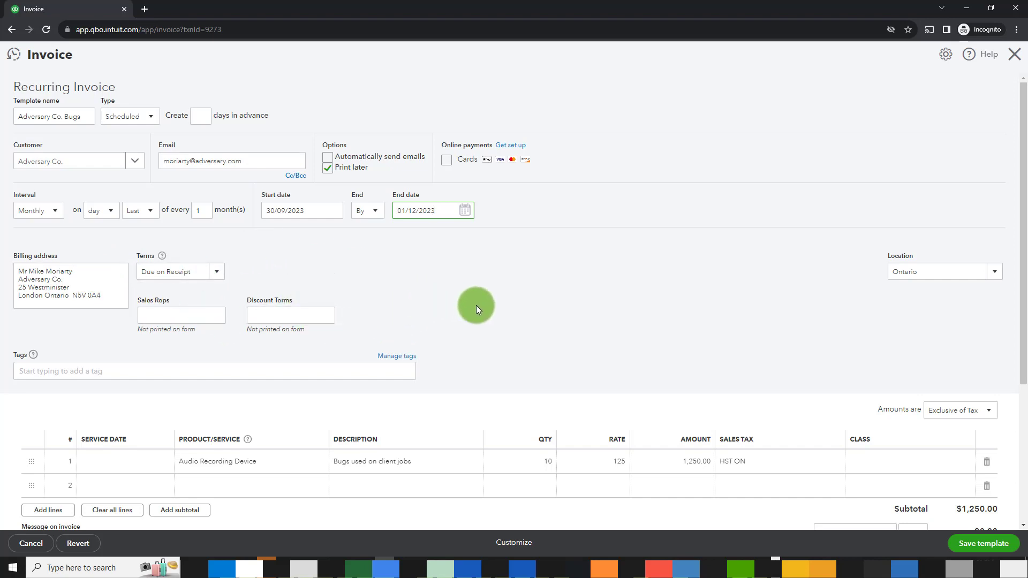
Step: Change the Audio Recording Device quantity from 10 to 5, making the total $706.25
{"action": "scroll", "coordinate": [496, 314], "scroll_direction": "down", "scroll_amount": 2}
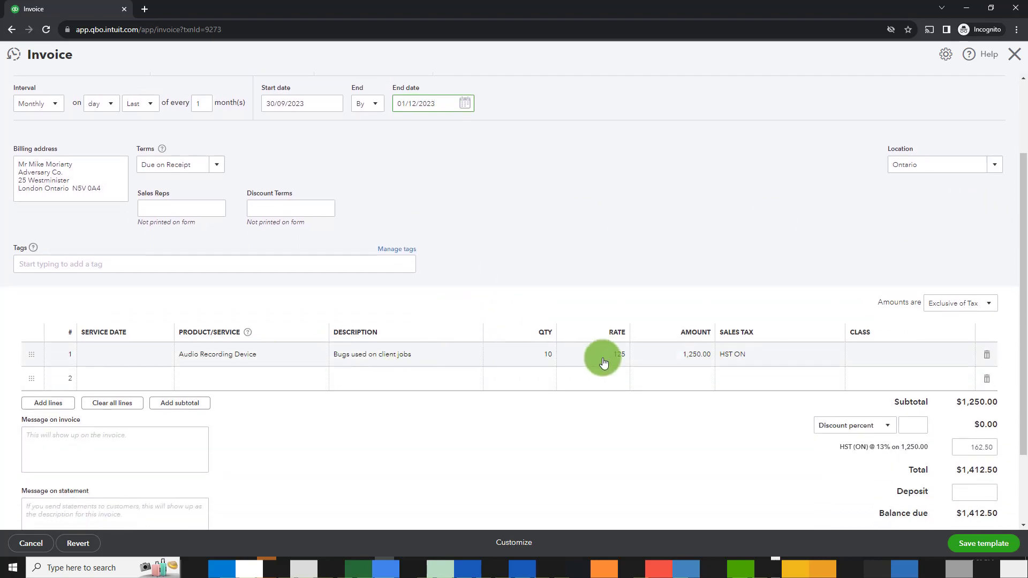
{"action": "left_click", "coordinate": [537, 363]}
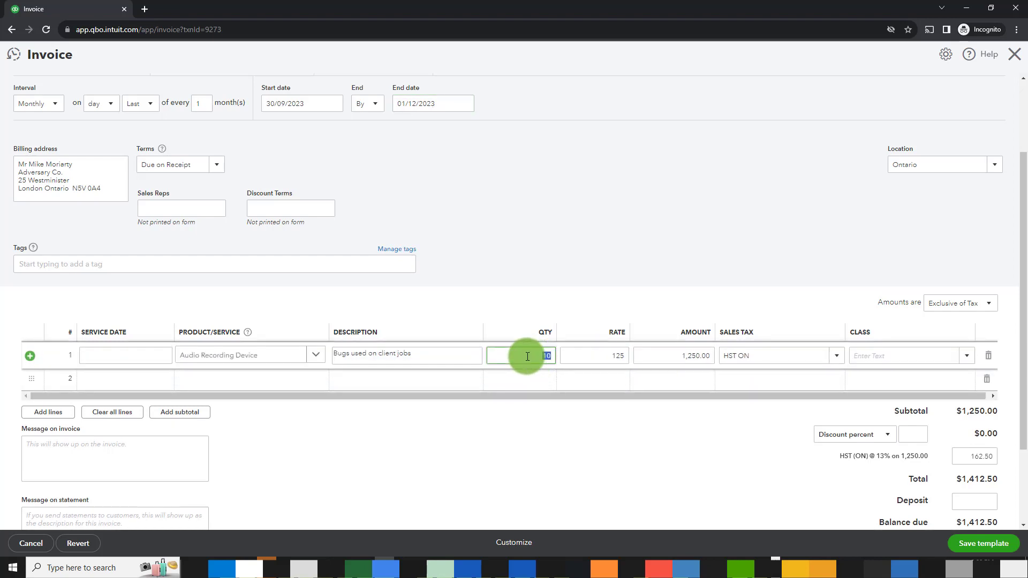
{"action": "type", "text": "5"}
{"action": "key", "text": "Tab"}
{"action": "left_click", "coordinate": [532, 266]}
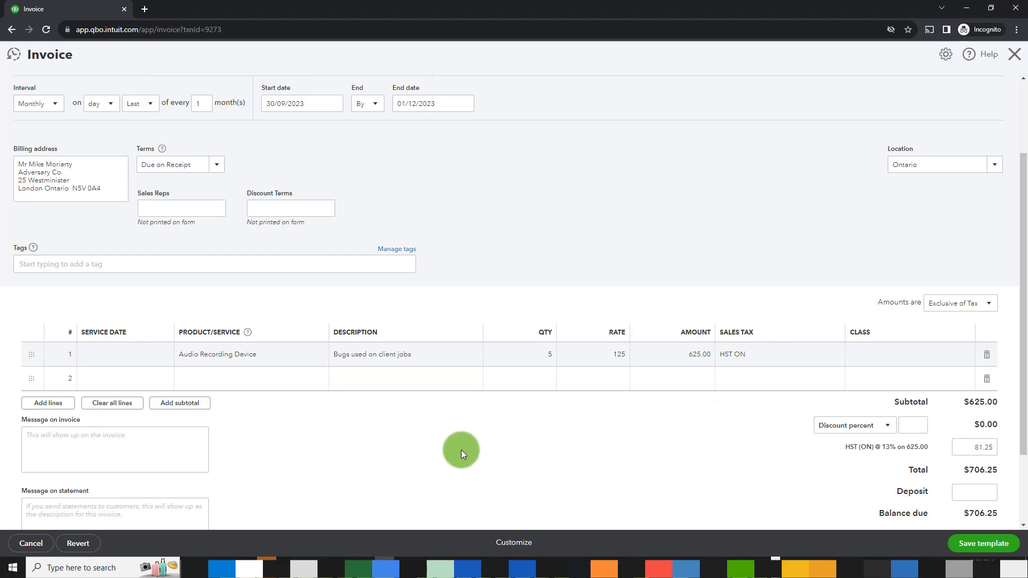
Step: Save the Adversary Co. Bugs recurring template
{"action": "scroll", "coordinate": [460, 449], "scroll_direction": "down", "scroll_amount": 3}
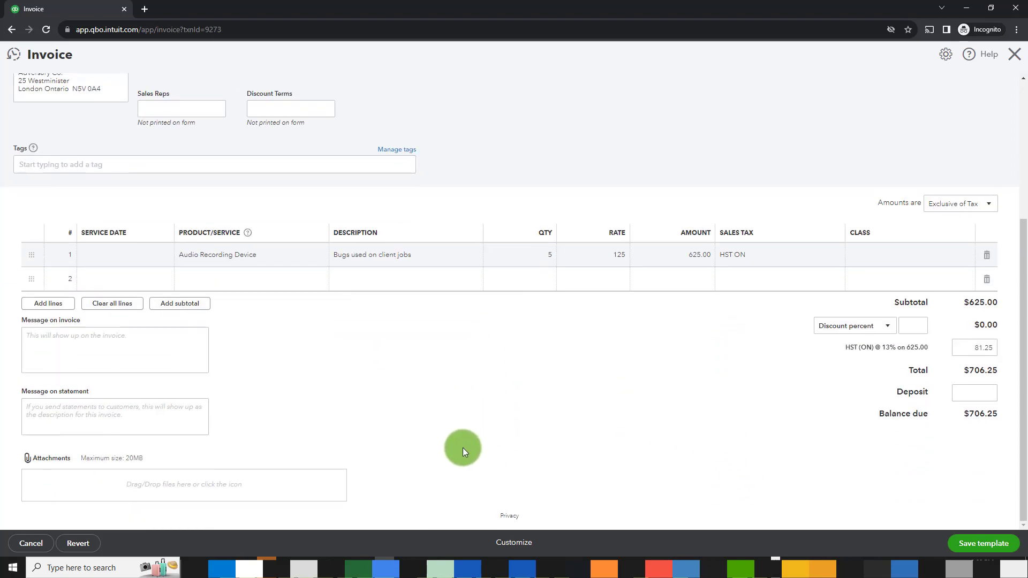
{"action": "scroll", "coordinate": [463, 447], "scroll_direction": "up", "scroll_amount": 5}
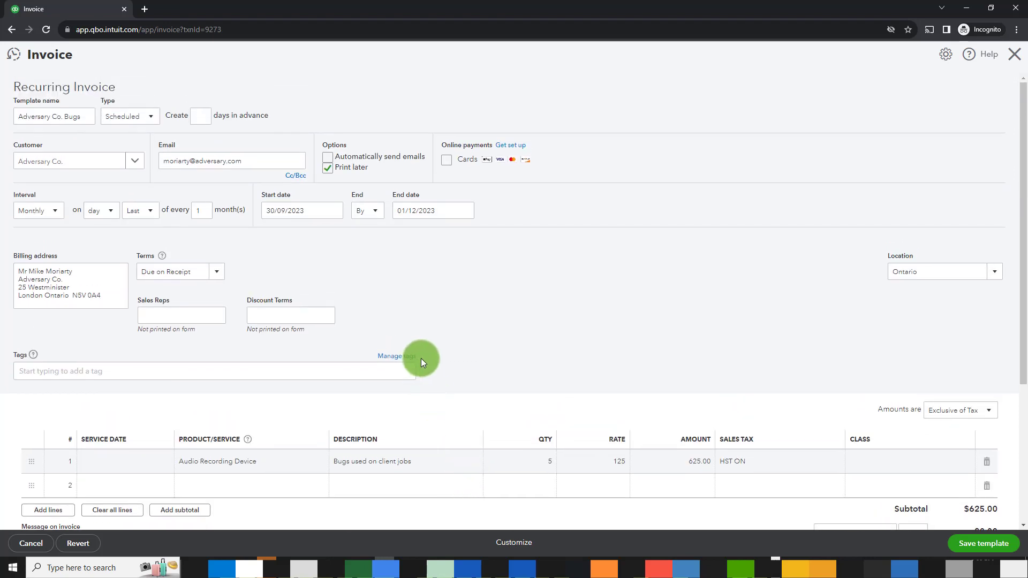
{"action": "left_click", "coordinate": [985, 550]}
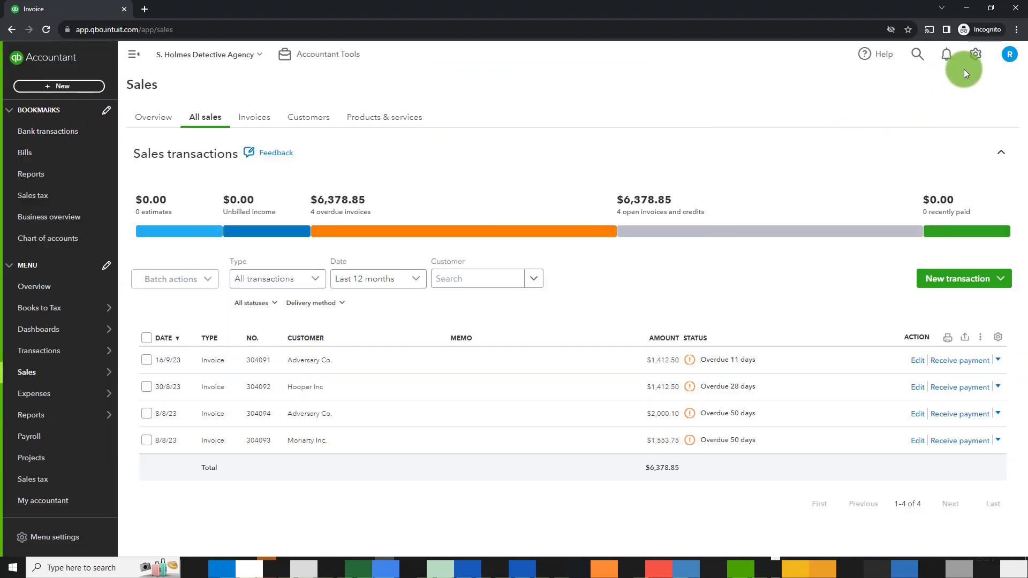
Step: Open Recurring Transactions and create a new invoice from the Adversary Co. Bugs template
{"action": "left_click", "coordinate": [976, 56]}
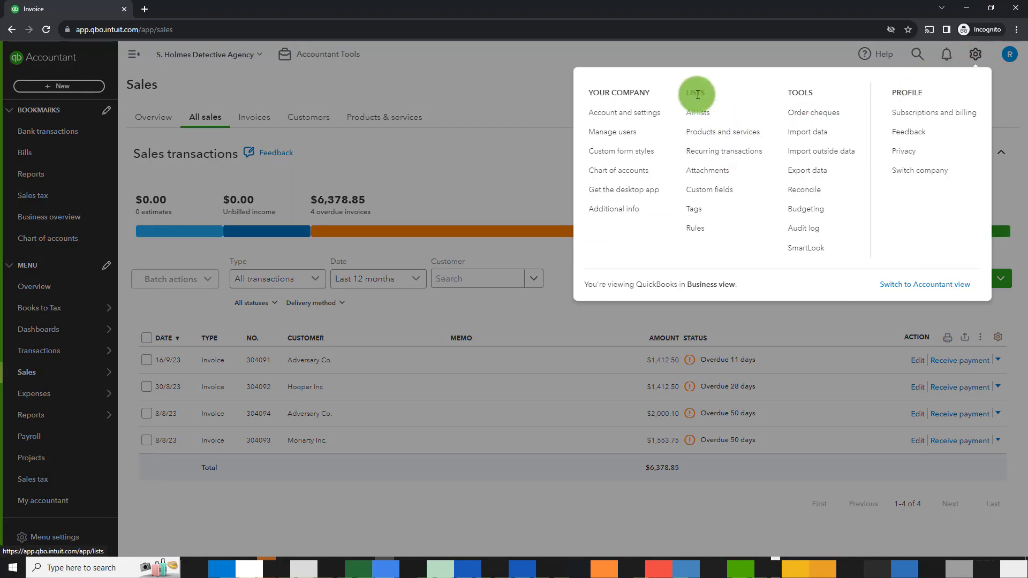
{"action": "left_click", "coordinate": [724, 156]}
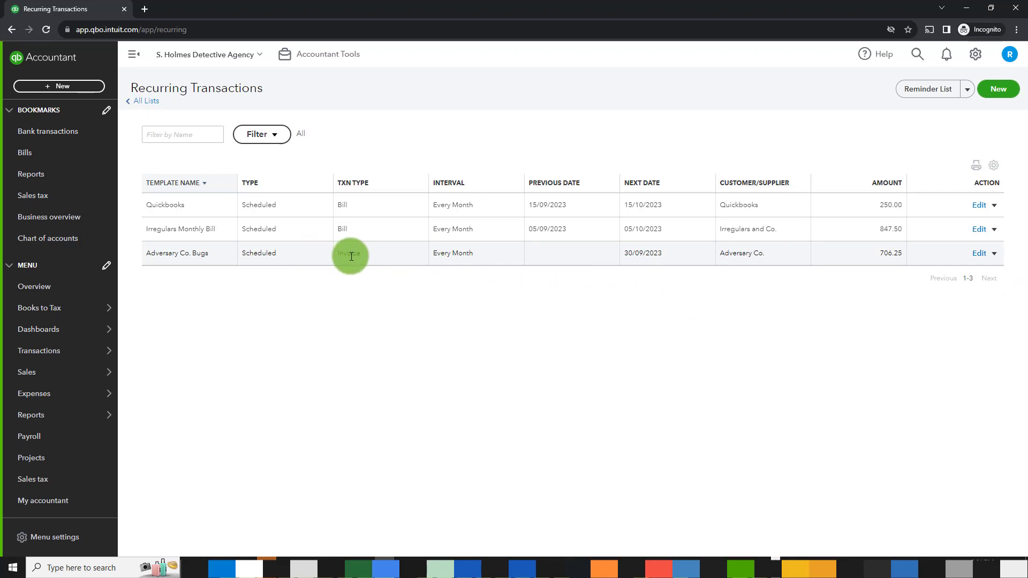
{"action": "left_click", "coordinate": [993, 255]}
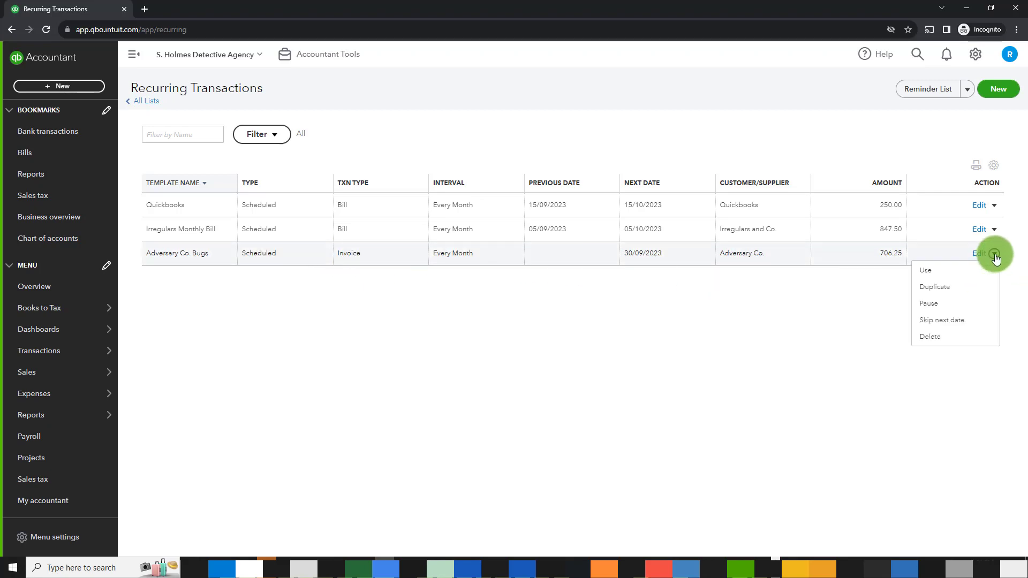
{"action": "left_click", "coordinate": [939, 275]}
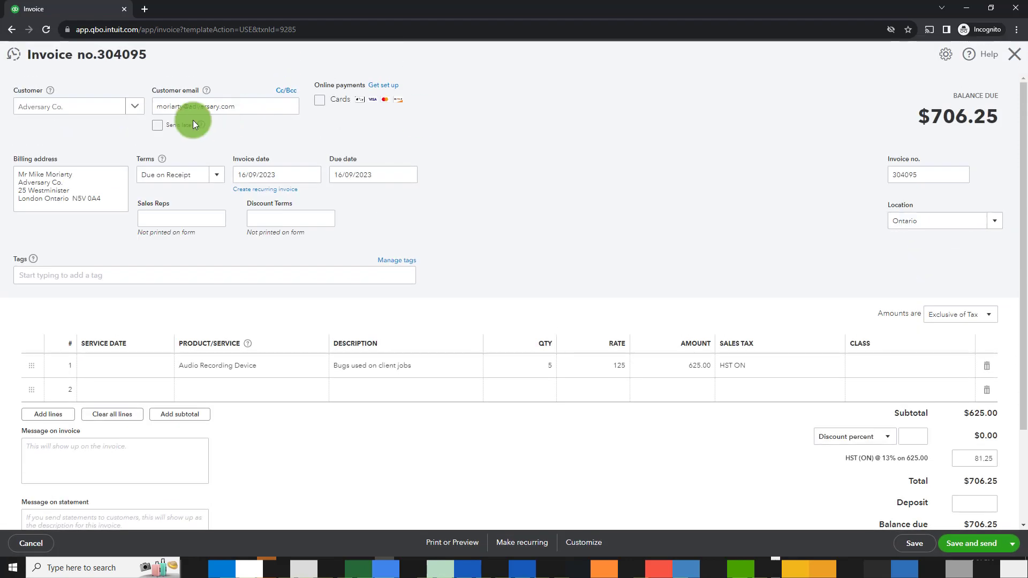
{"action": "left_click", "coordinate": [303, 220]}
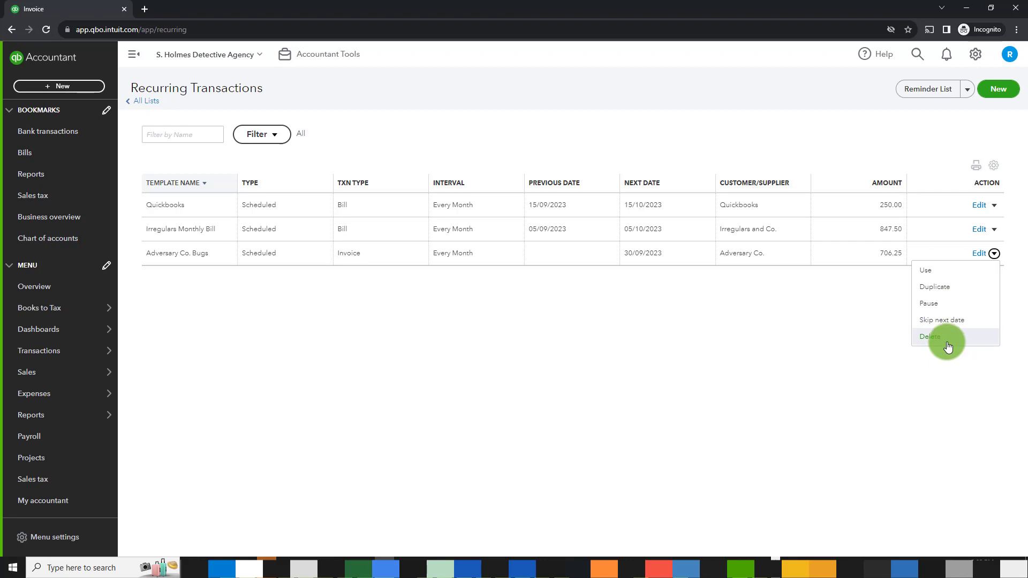
Step: Close the Adversary Co. Bugs template's action menu without choosing an action
{"action": "left_click", "coordinate": [532, 337]}
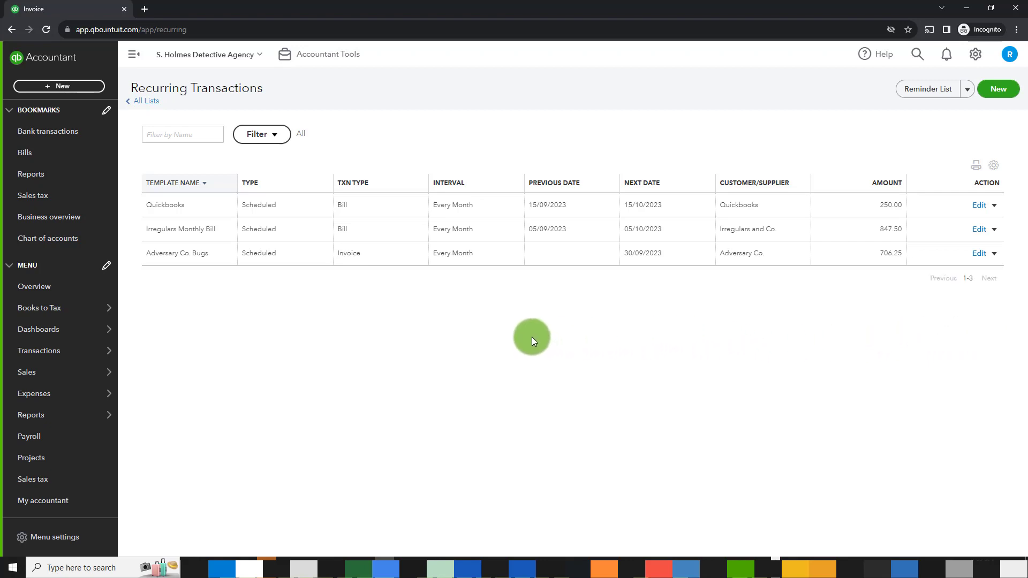